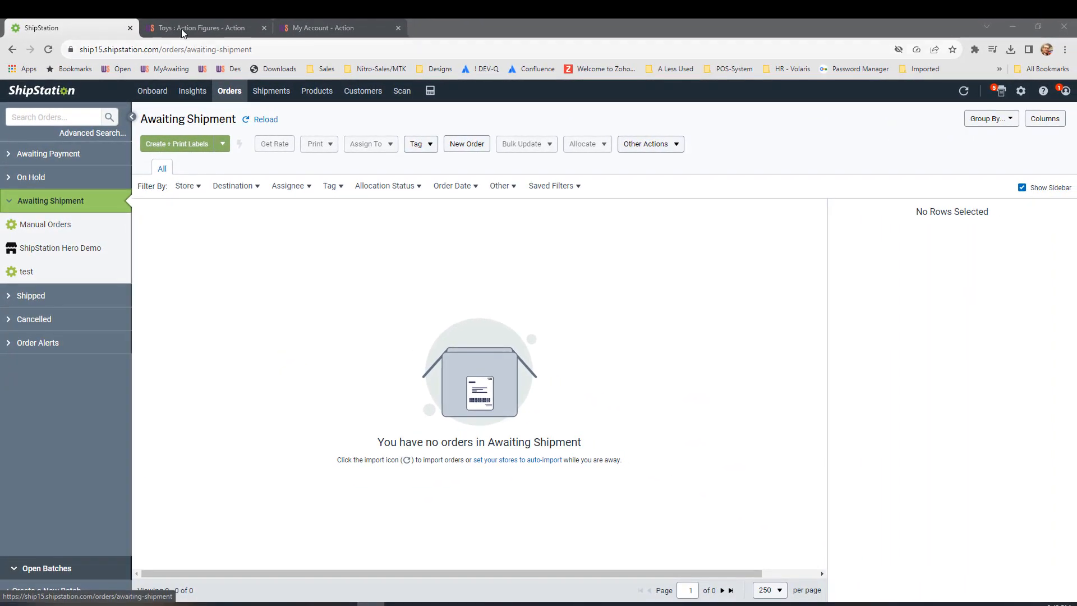
Switch to the WebSell store, add the Transformers Action Figure to the bag and proceed to checkout
left_click(185, 29)
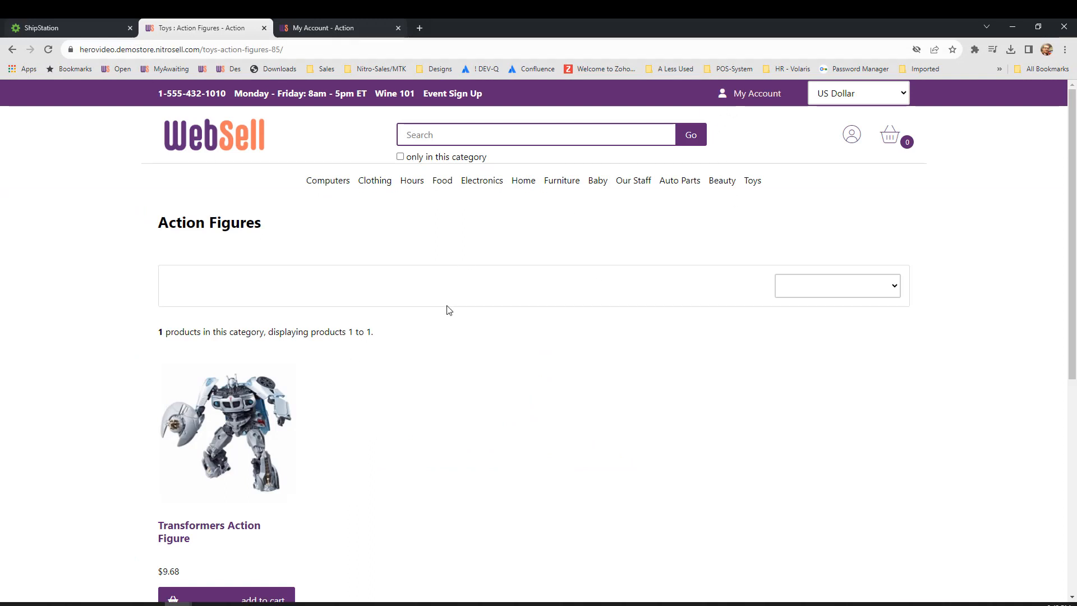
scroll(185, 438, "down", 1)
left_click(273, 543)
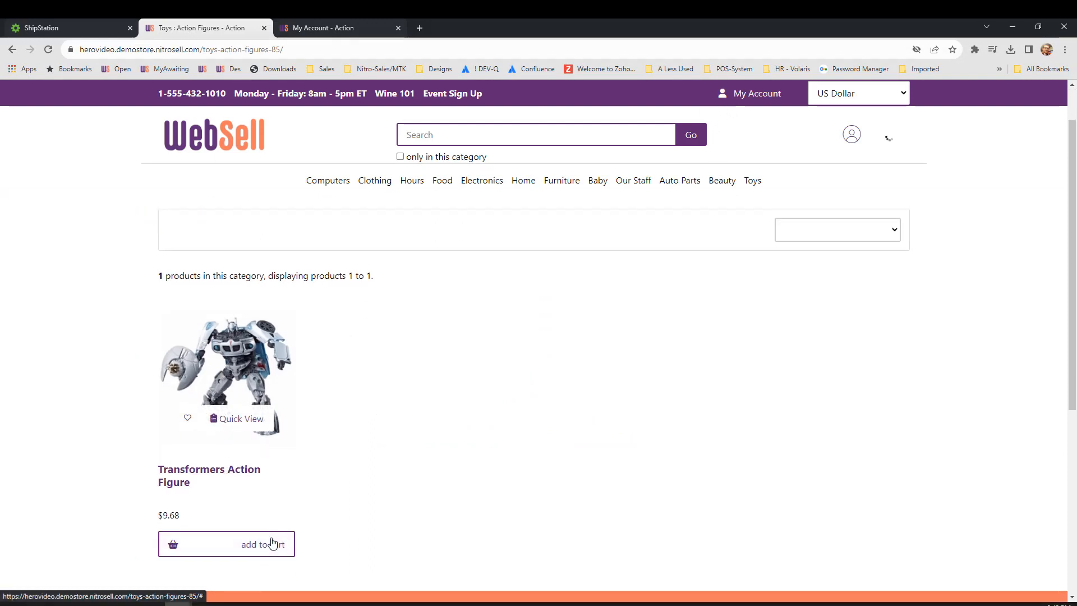
left_click(999, 563)
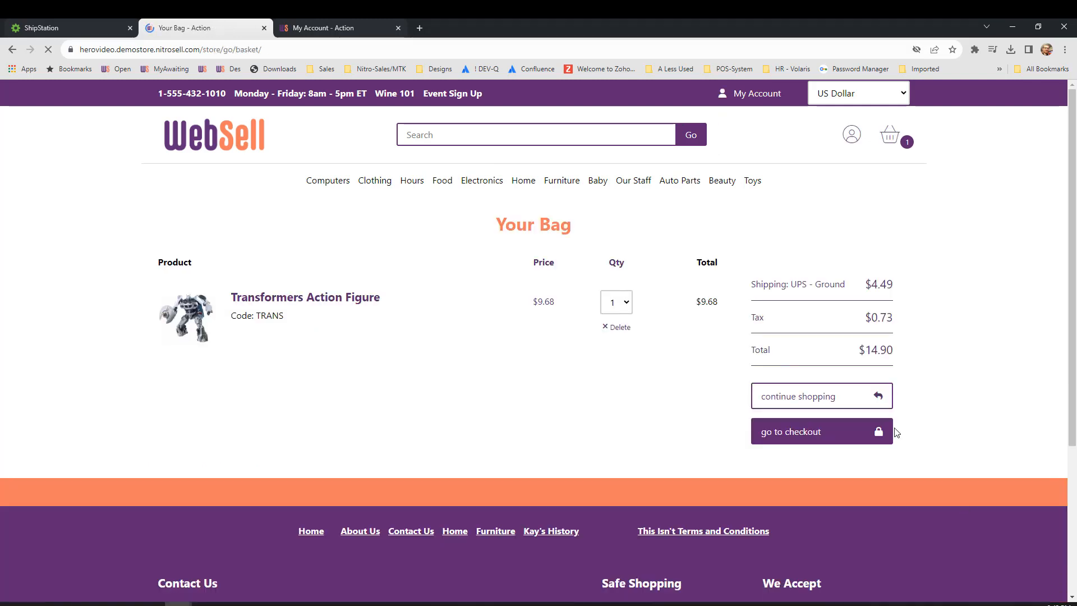
left_click(835, 438)
Review the prefilled shipping name and address, keep them as entered and continue to the shipping method stage
scroll(480, 354, "down", 1)
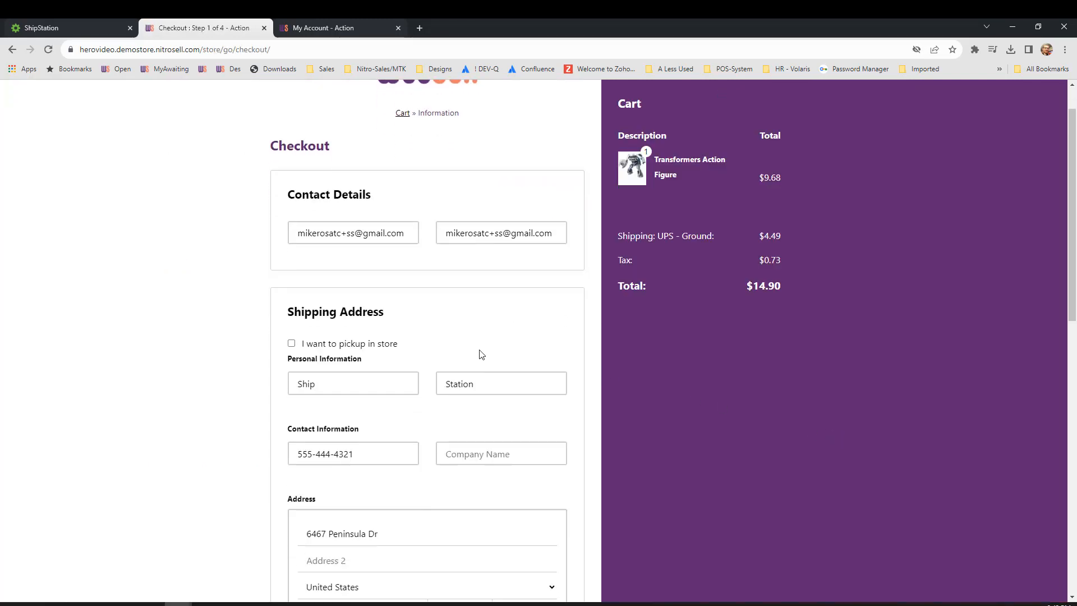
scroll(471, 355, "down", 2)
left_click_drag(391, 416, 341, 385)
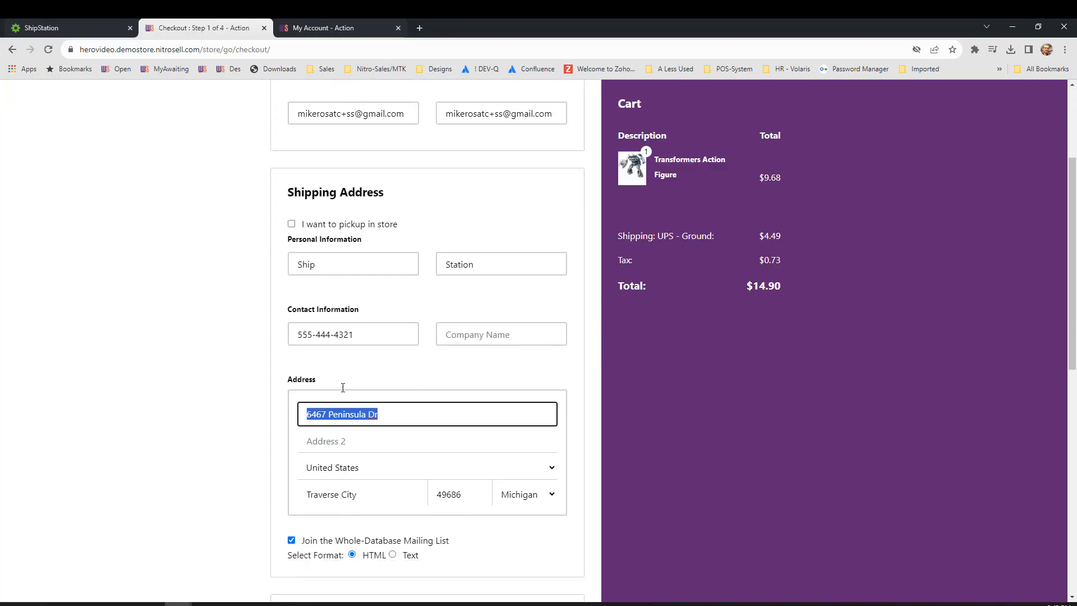
scroll(426, 327, "up", 1)
left_click_drag(336, 325, 290, 321)
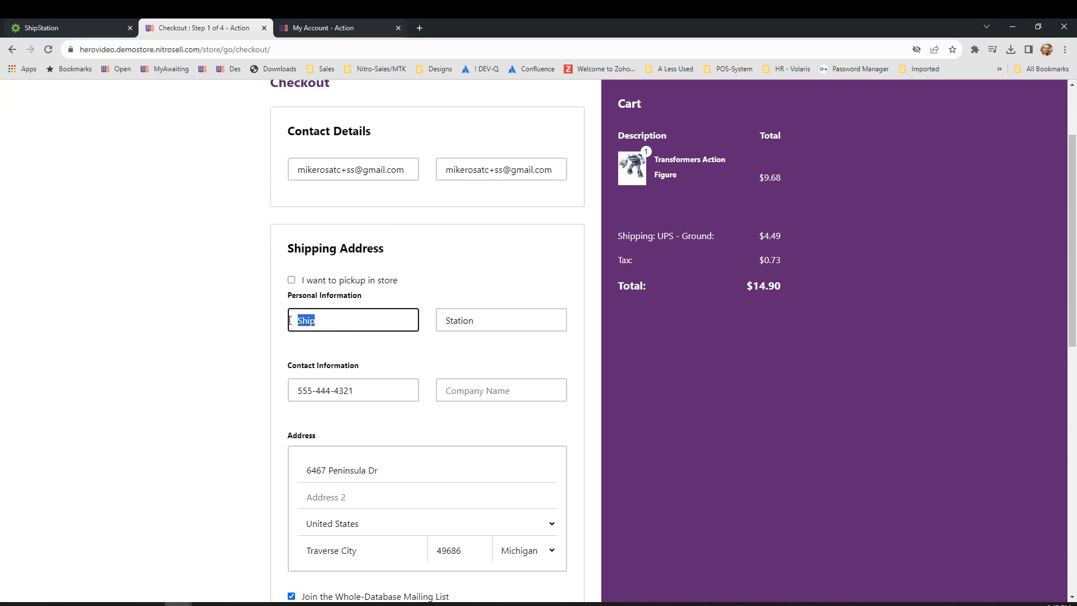
double_click(461, 324)
scroll(443, 266, "down", 5)
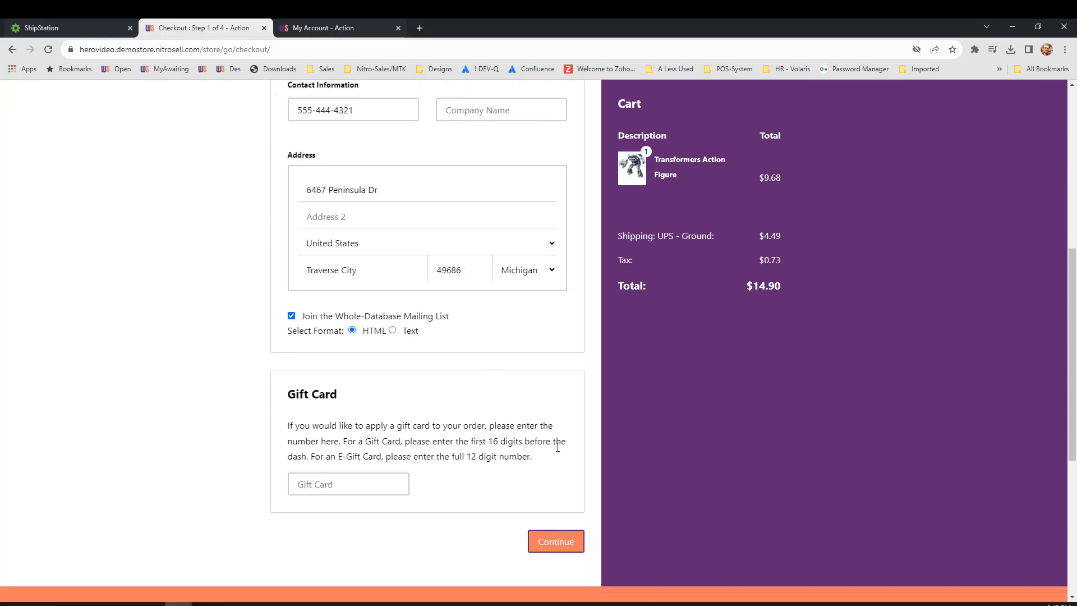
left_click(561, 543)
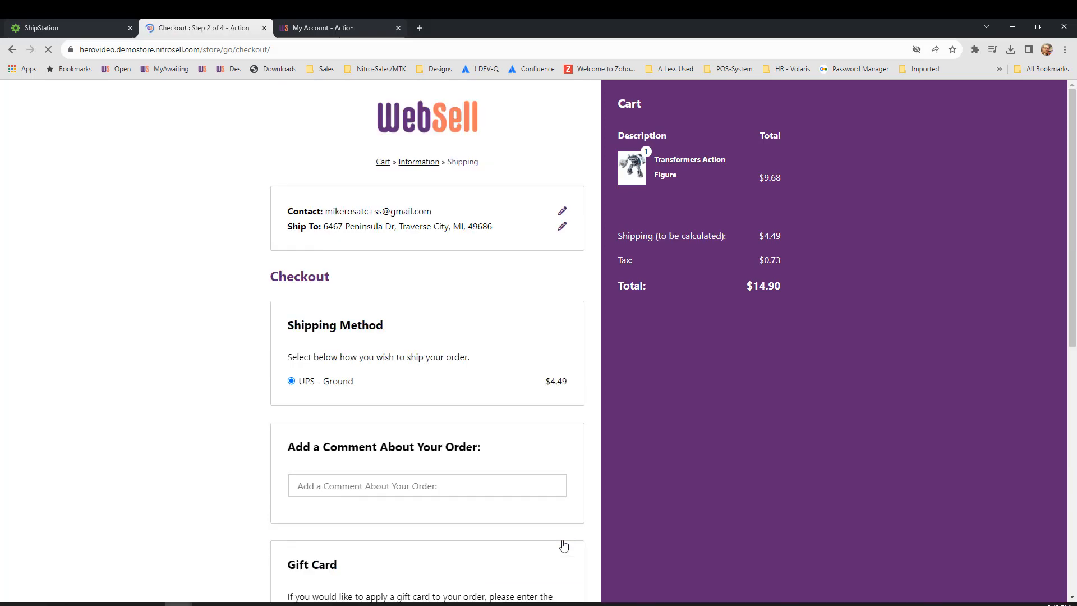
Keep UPS - Ground as the shipping method and continue to the payment stage without a comment or gift card
scroll(537, 416, "down", 1)
scroll(409, 332, "down", 4)
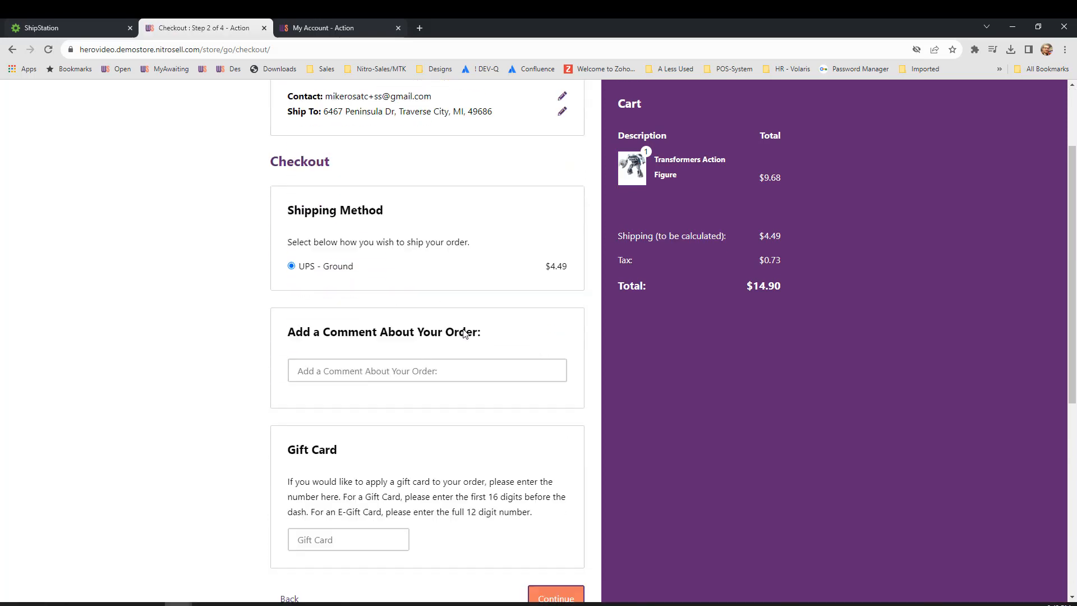
left_click(562, 434)
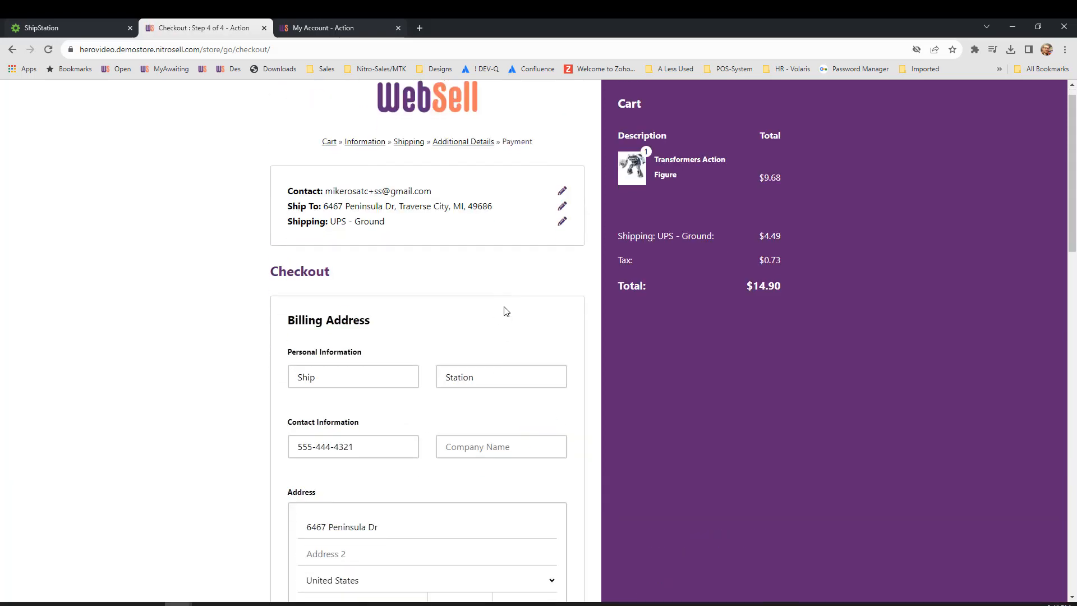
Place the order with the prefilled billing address and demonstration card details
scroll(354, 226, "down", 4)
scroll(505, 438, "down", 4)
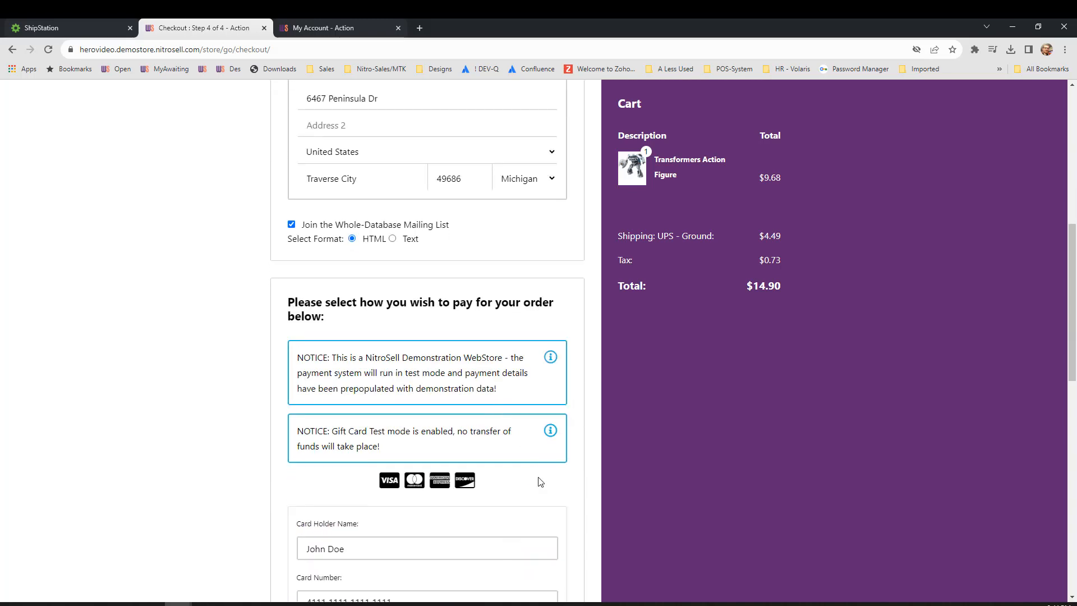
scroll(541, 482, "down", 3)
left_click(499, 533)
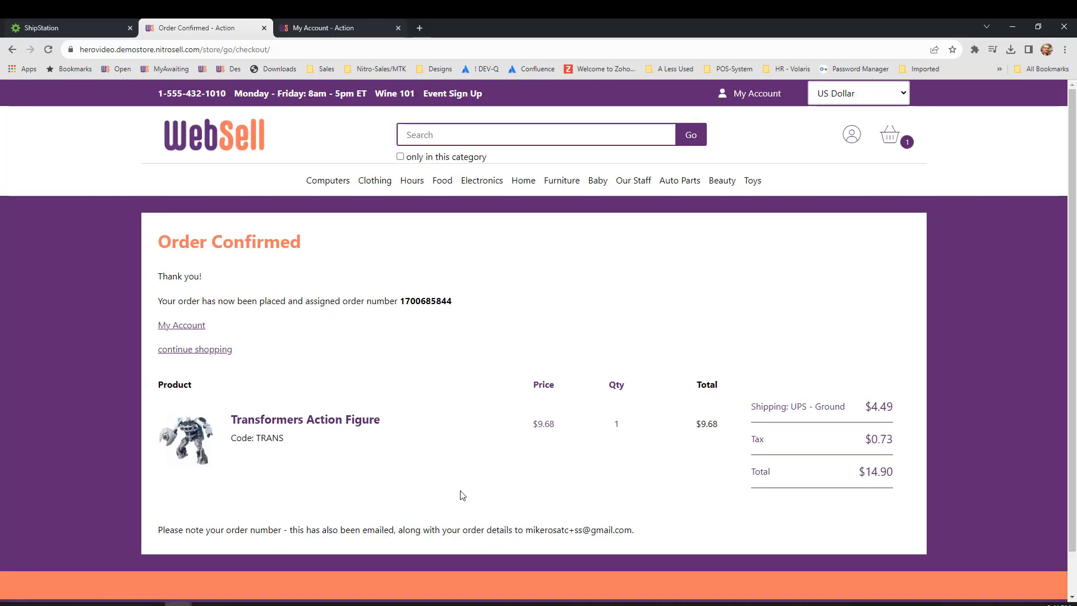
Switch to WebSell Sync on the RMH remote desktop and download the web orders
left_click(316, 604)
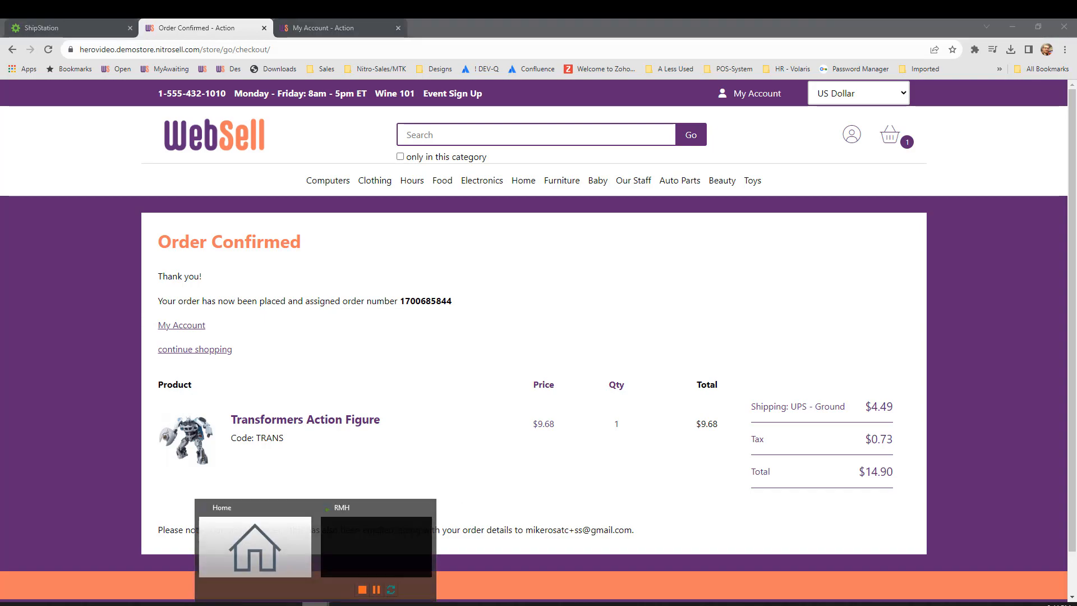
left_click(363, 565)
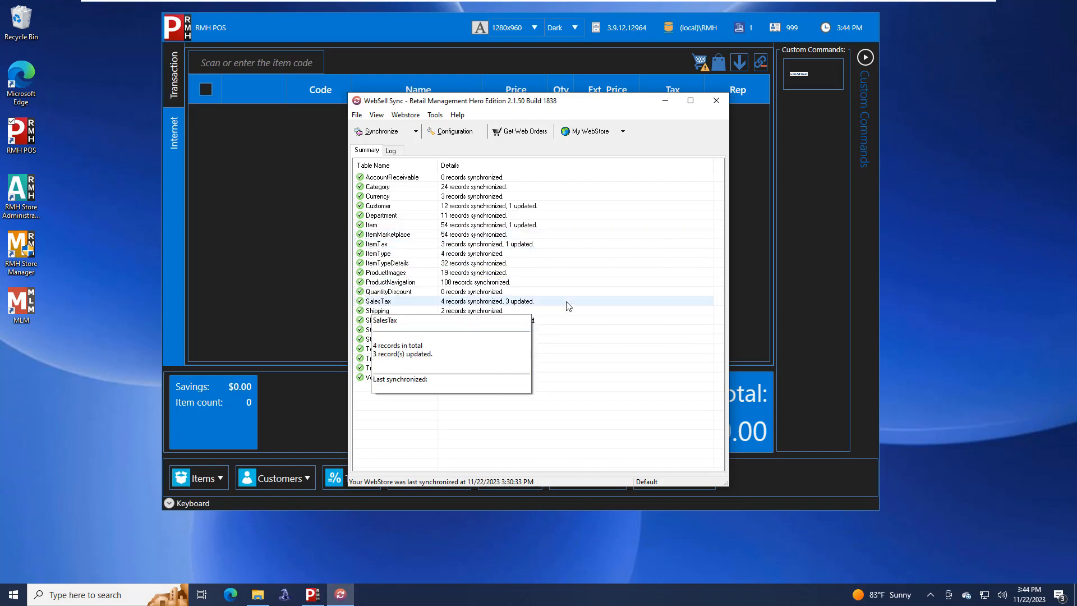
left_click(521, 135)
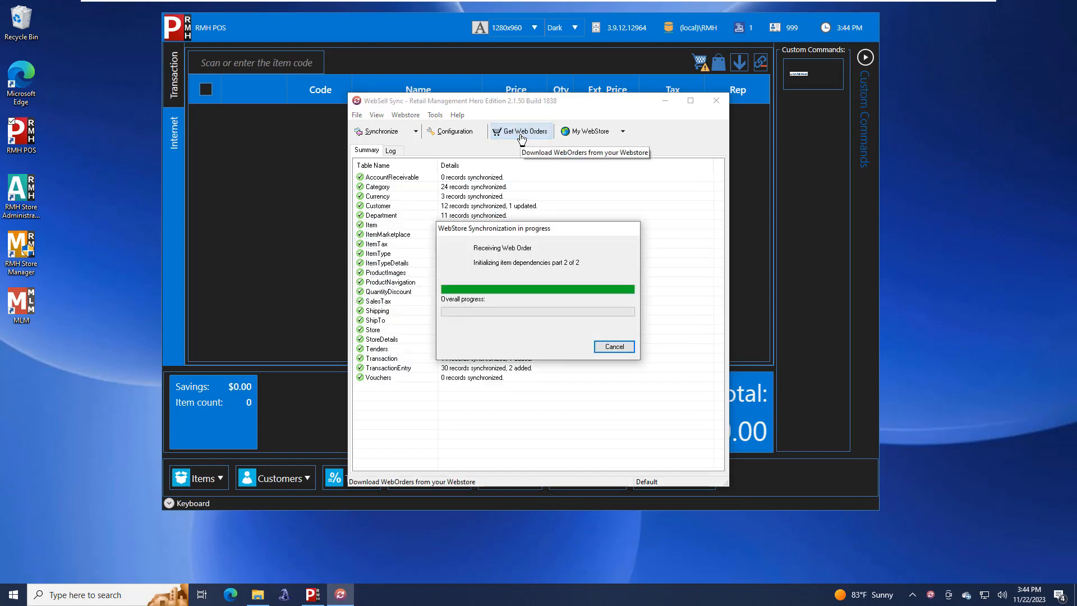
In RMH POS, open the unprocessed UPS - Ground web order and continue past its test order comment
left_click(384, 24)
left_click(810, 81)
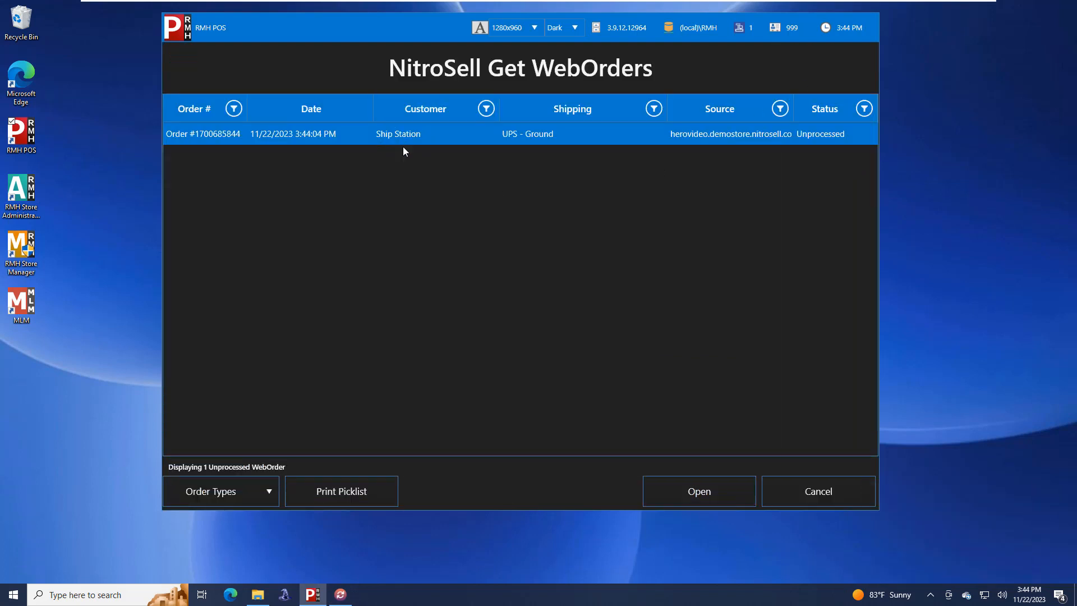
left_click(701, 490)
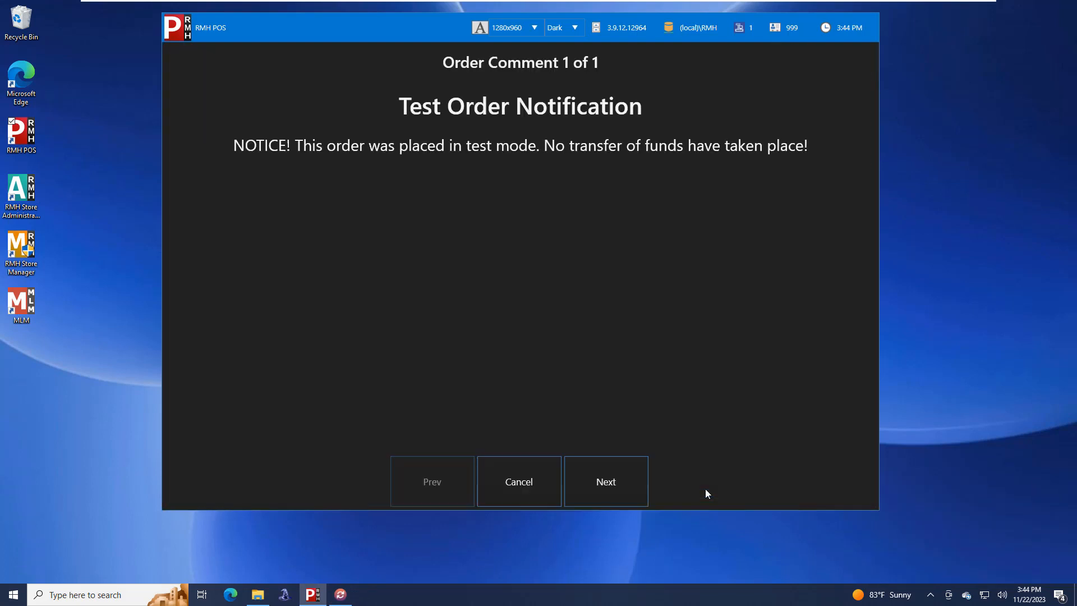
left_click(630, 489)
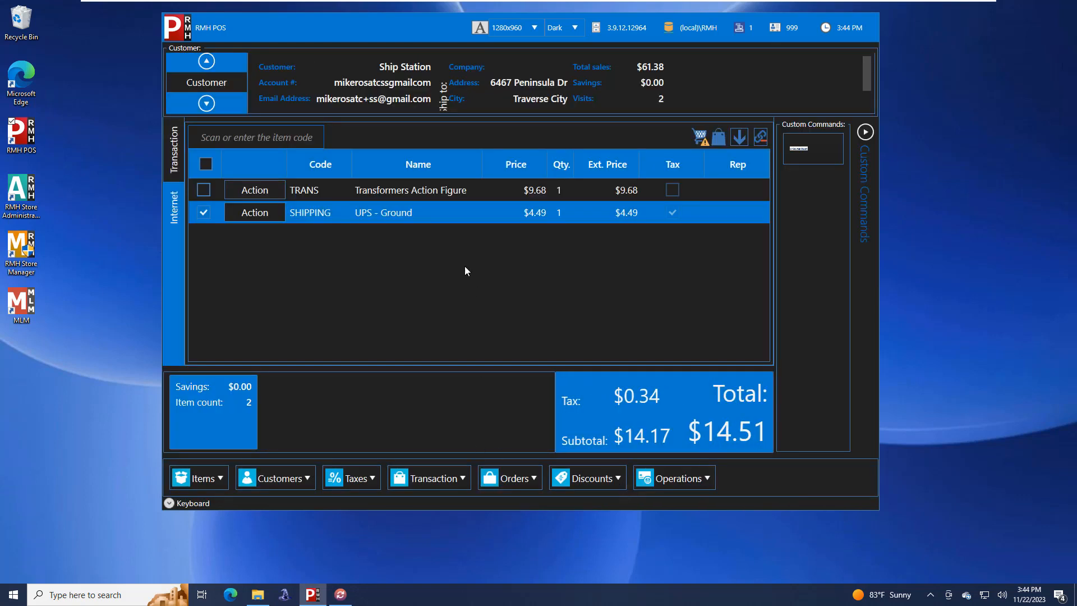
Tender the sale with 14.51 as Web Payment and complete the transaction
left_click(442, 477)
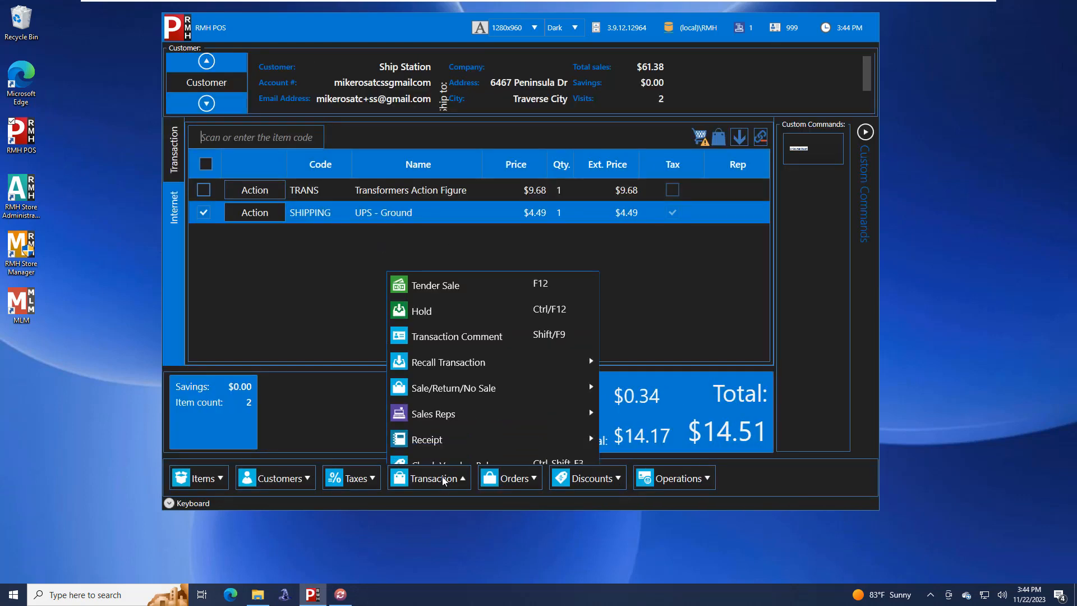
left_click(450, 275)
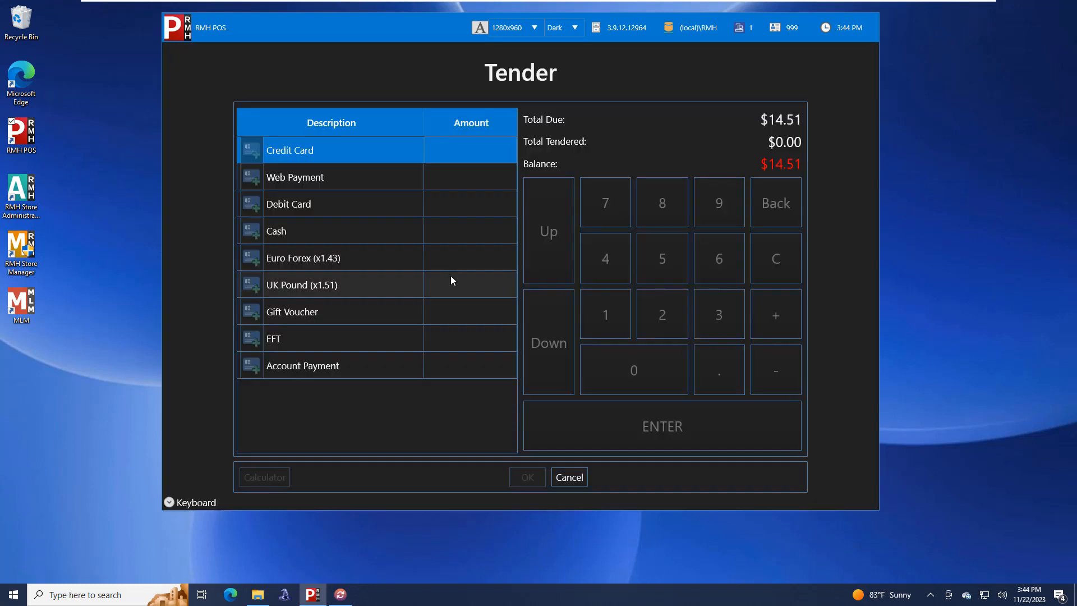
left_click(489, 184)
type("14.51")
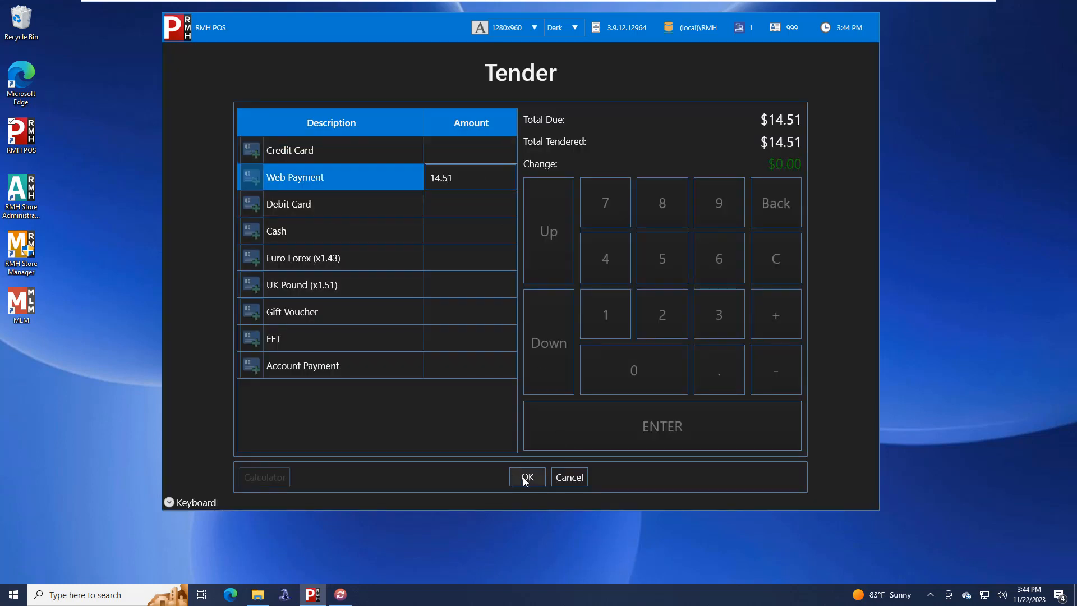
left_click(527, 478)
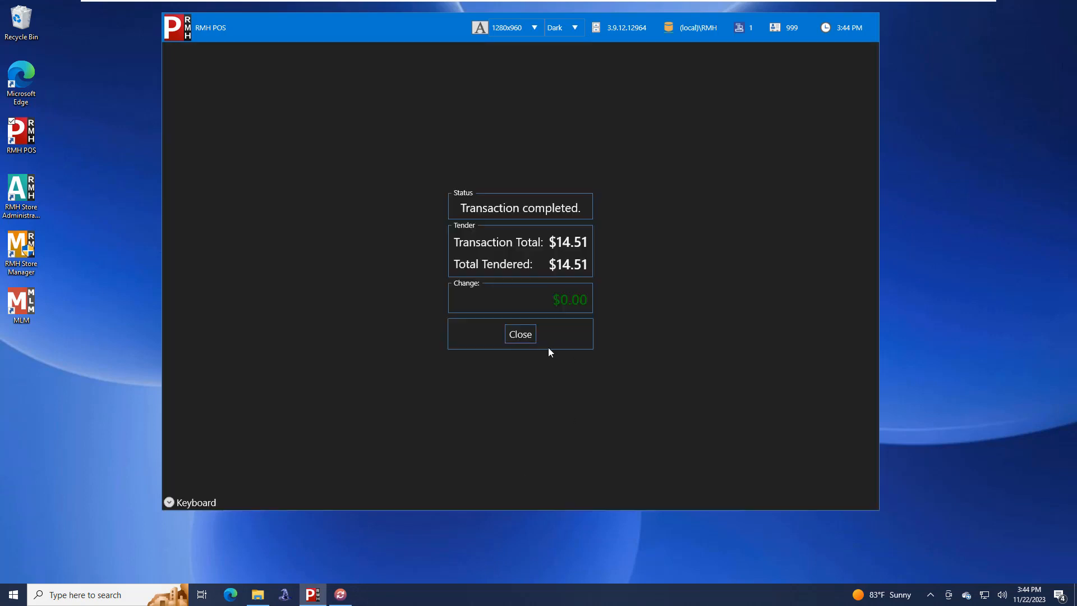
left_click(524, 335)
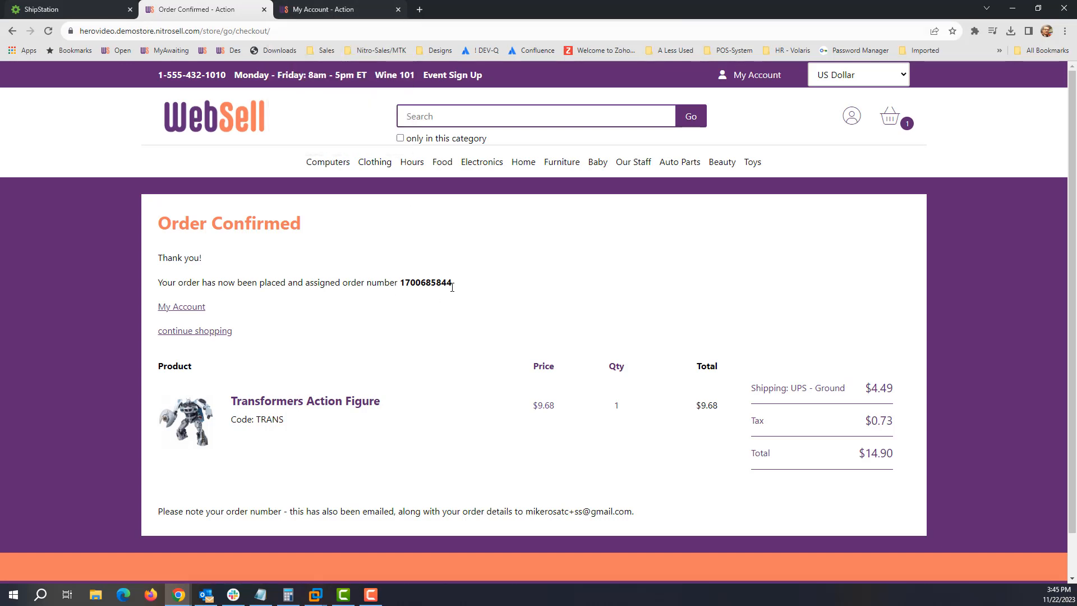
Open the order history of the web store account and check the newest order's status and tracking information
left_click(343, 14)
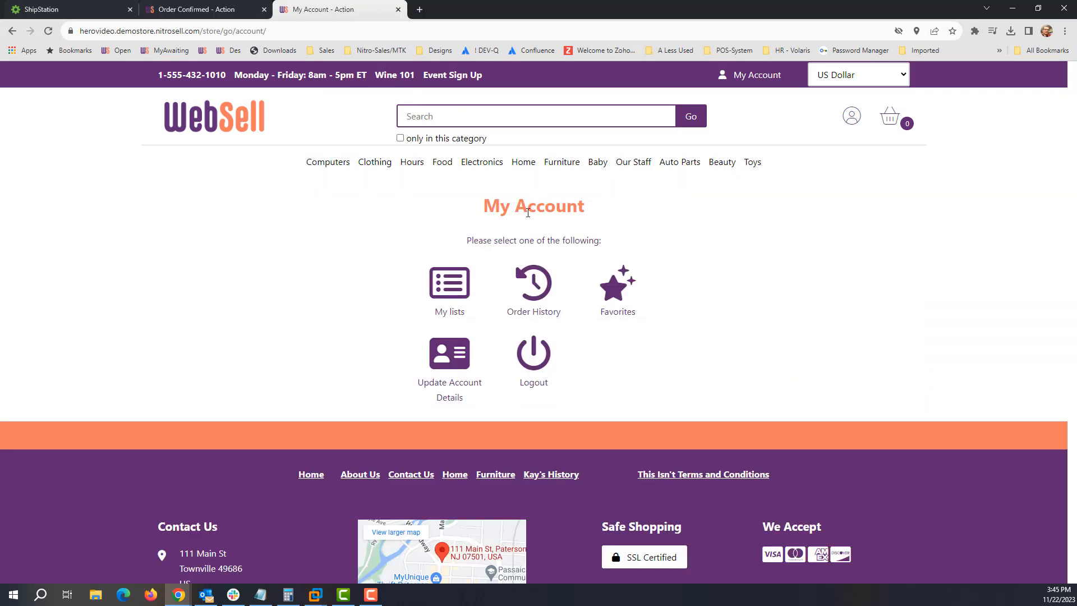
left_click(533, 288)
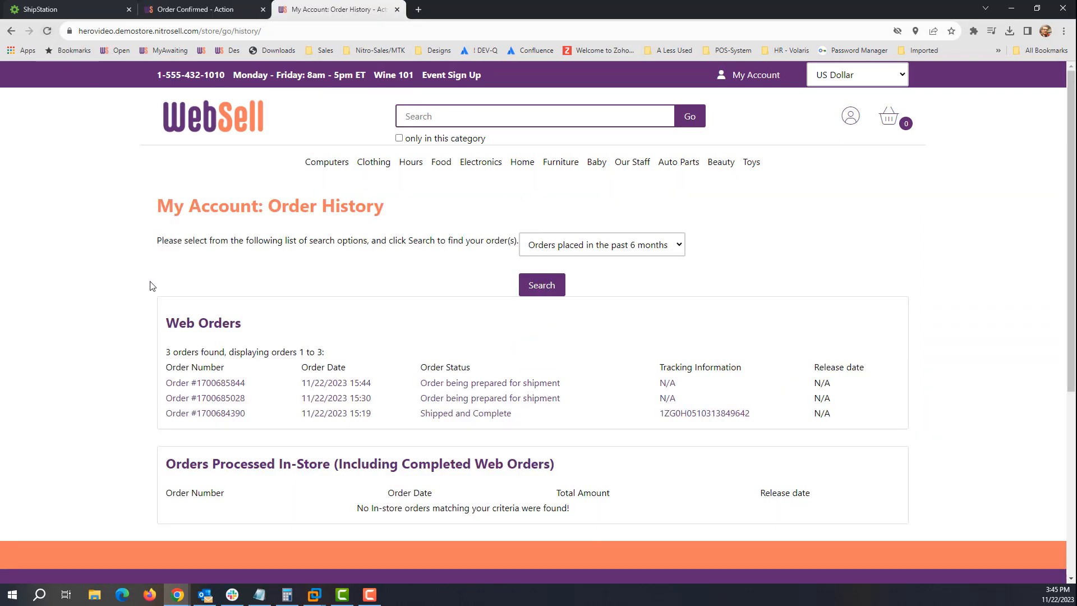
left_click(192, 386)
Switch to ShipStation, widen the Order # column in the Awaiting Shipment list and open the Transformers Action Figure web order
left_click(63, 9)
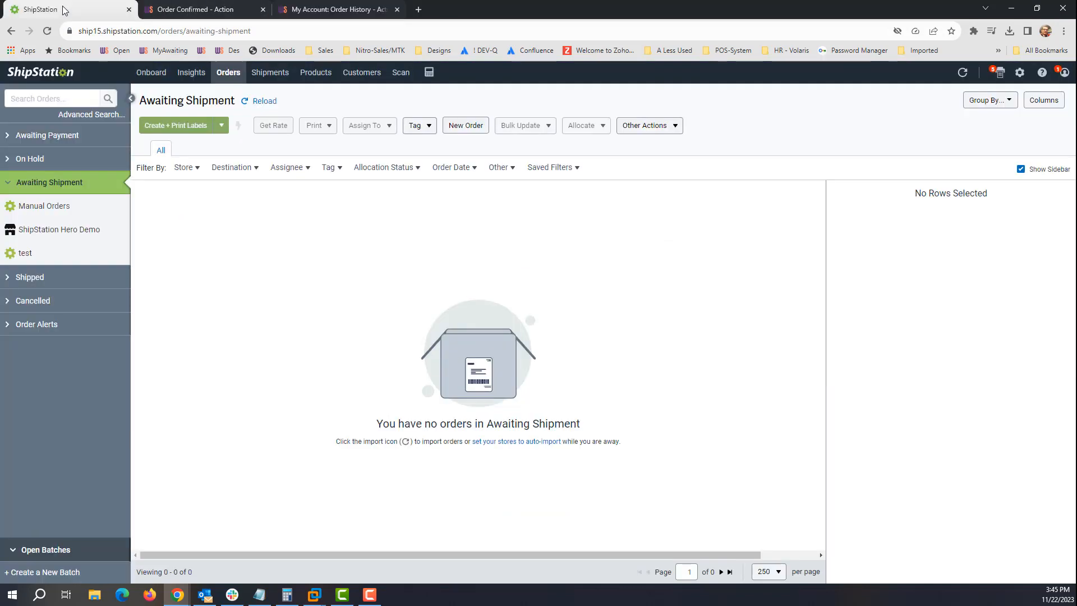
left_click(270, 72)
left_click(229, 72)
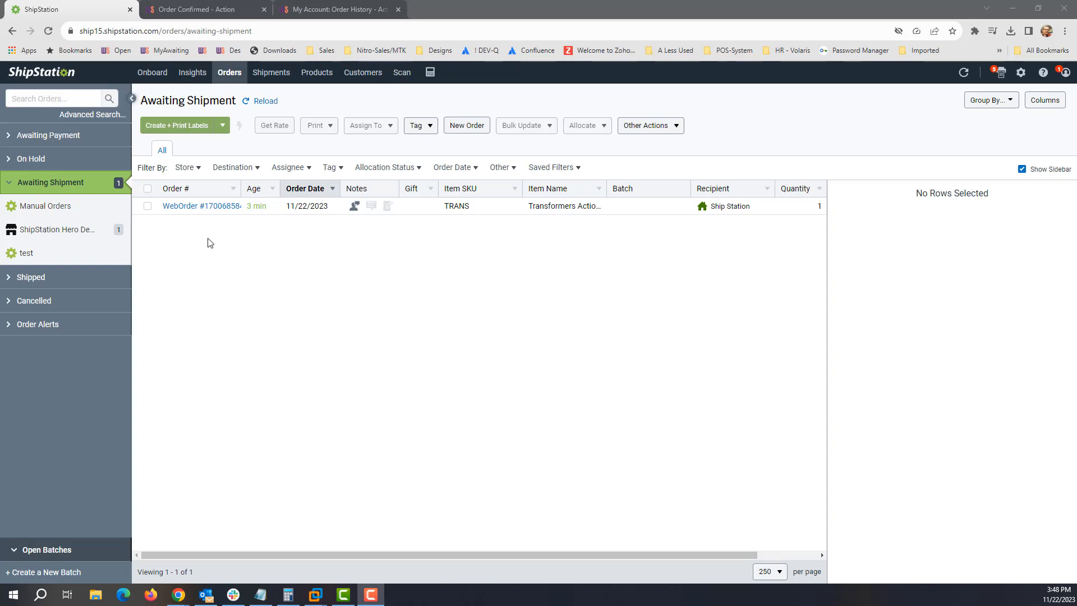
left_click_drag(241, 188, 260, 189)
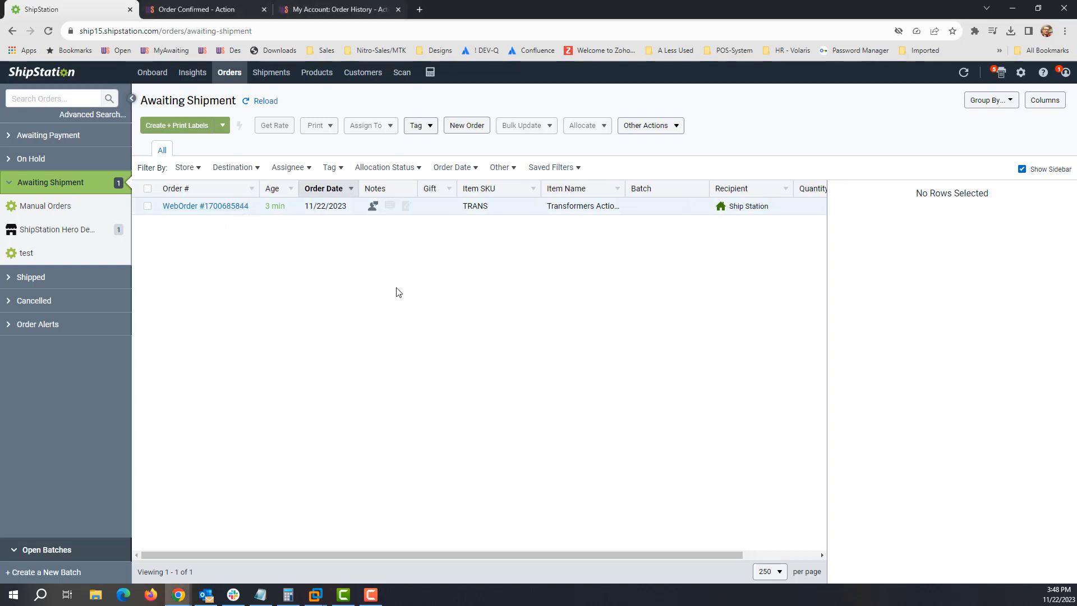
left_click(178, 212)
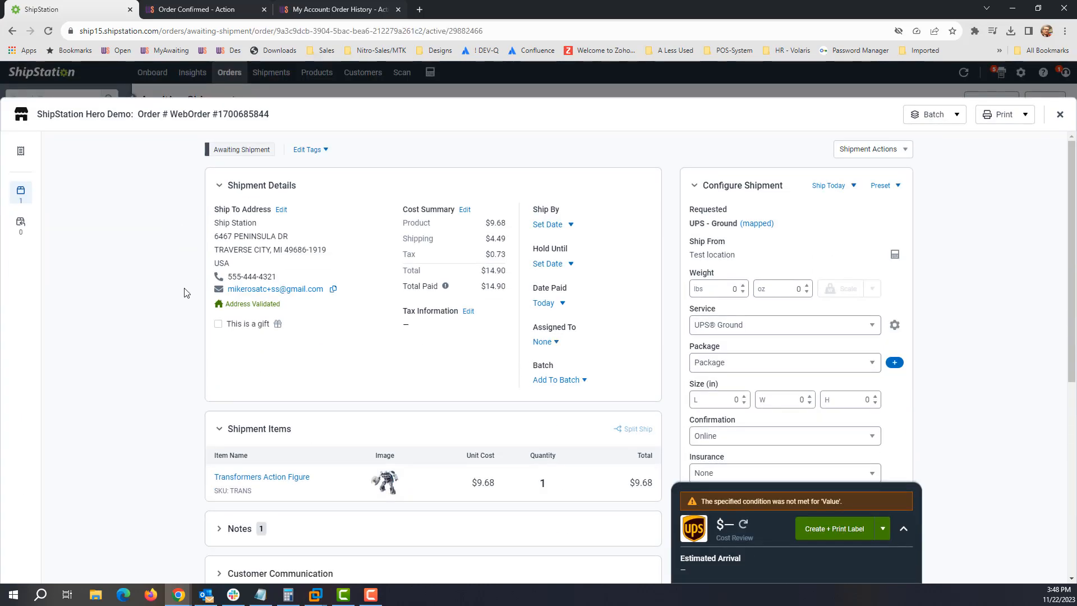
Review the order's ship-to address, shipment items and additional sections
left_click_drag(242, 240, 296, 244)
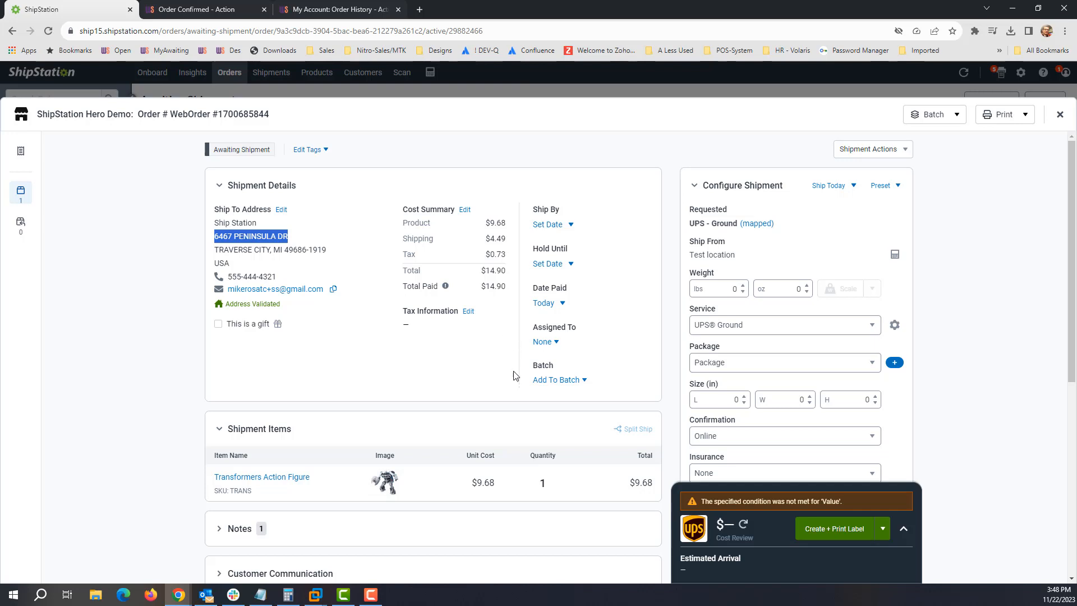
scroll(514, 376, "down", 3)
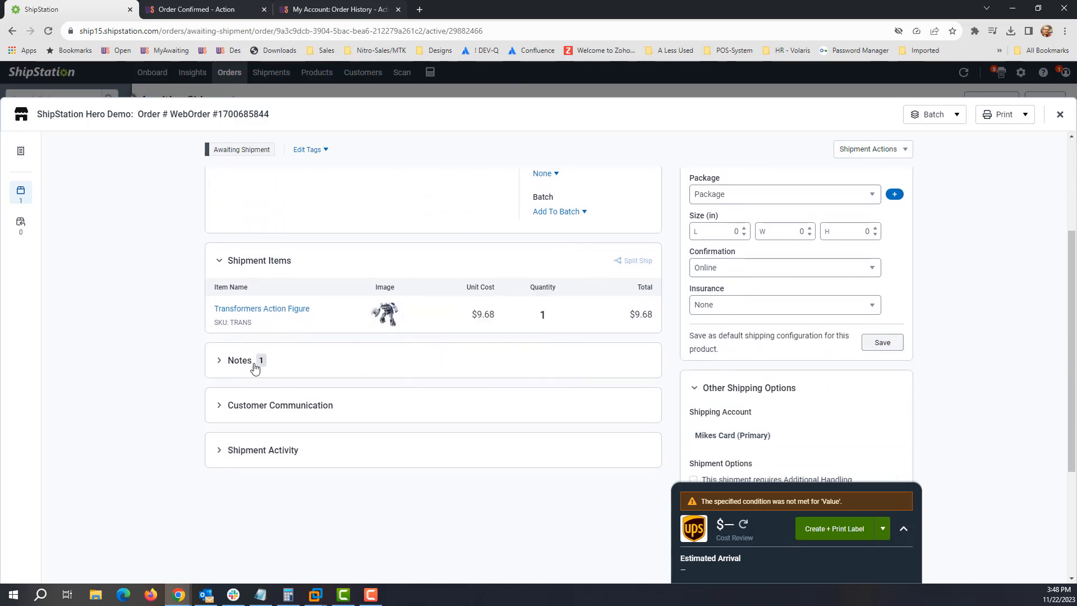
scroll(766, 348, "up", 3)
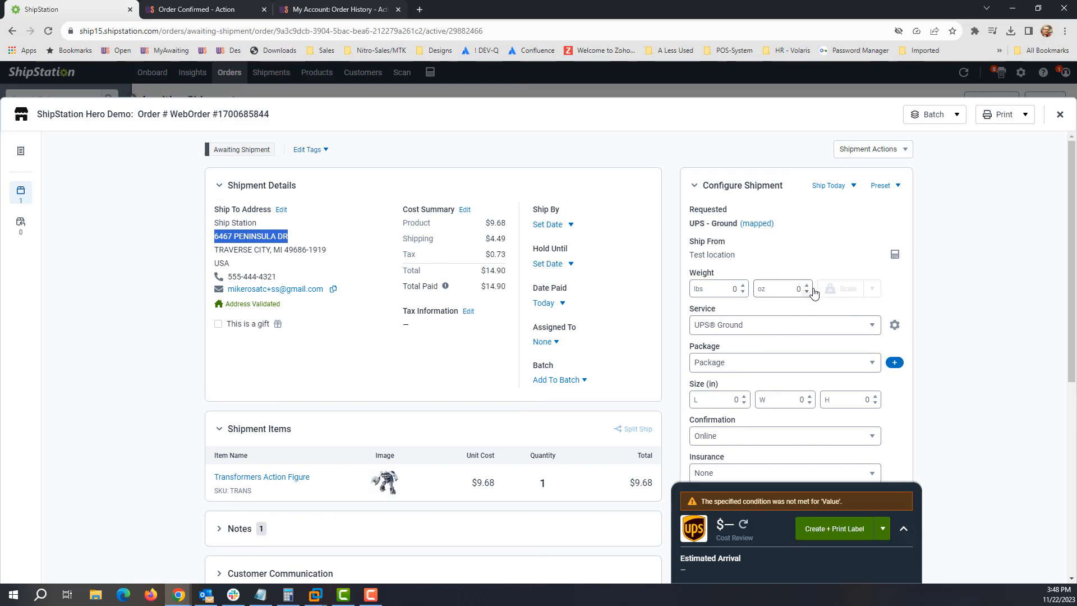
Set the package weight to 8 oz and create the UPS Ground shipping label for printing
left_click(807, 286)
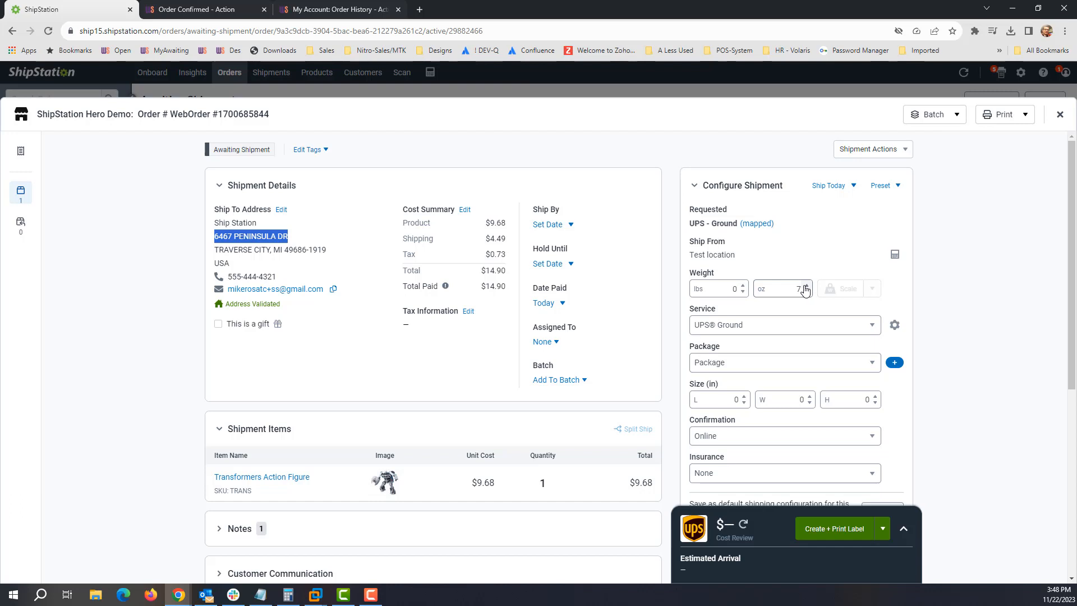
scroll(763, 350, "down", 1)
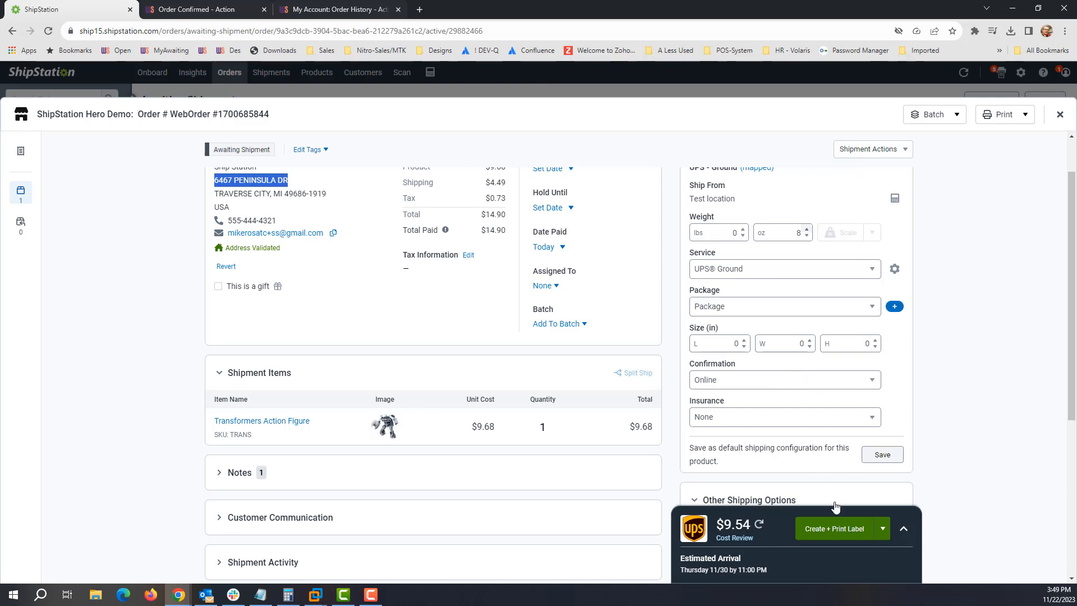
left_click(831, 532)
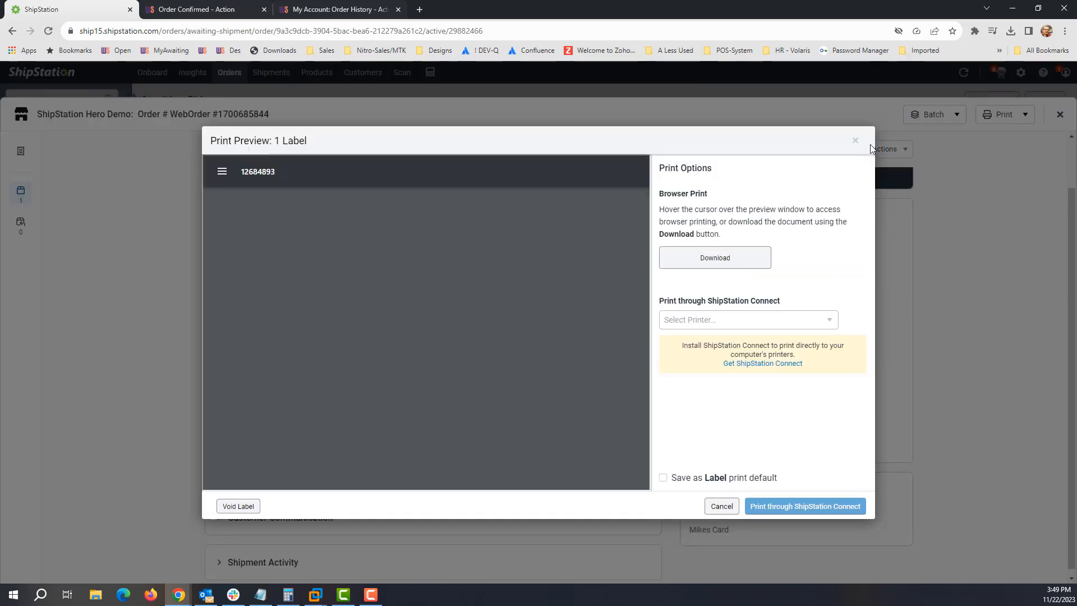
Download the shipping label from the print preview and close the order to return to the Awaiting Shipment list
left_click(721, 265)
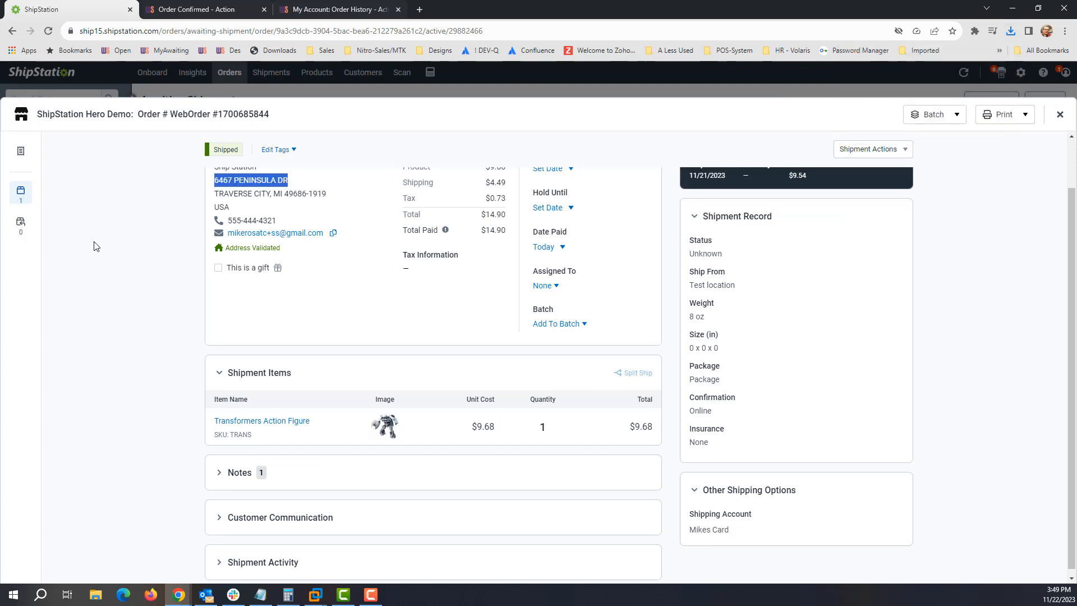
left_click(1059, 115)
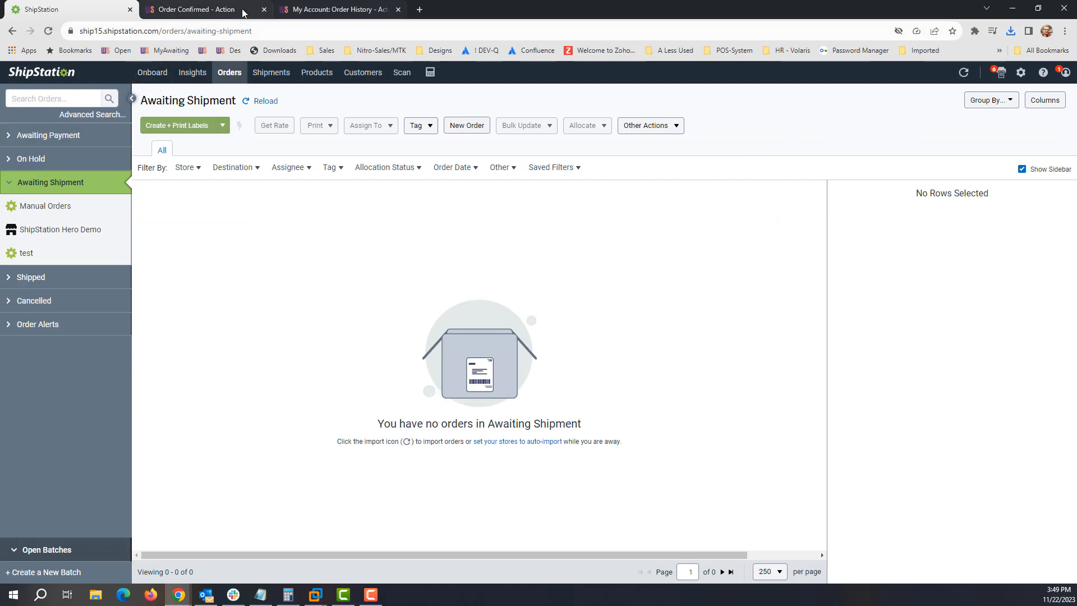
Switch to the web store's order history, refresh the orders from the past 6 months and track the newest order's package via UPS
left_click(297, 12)
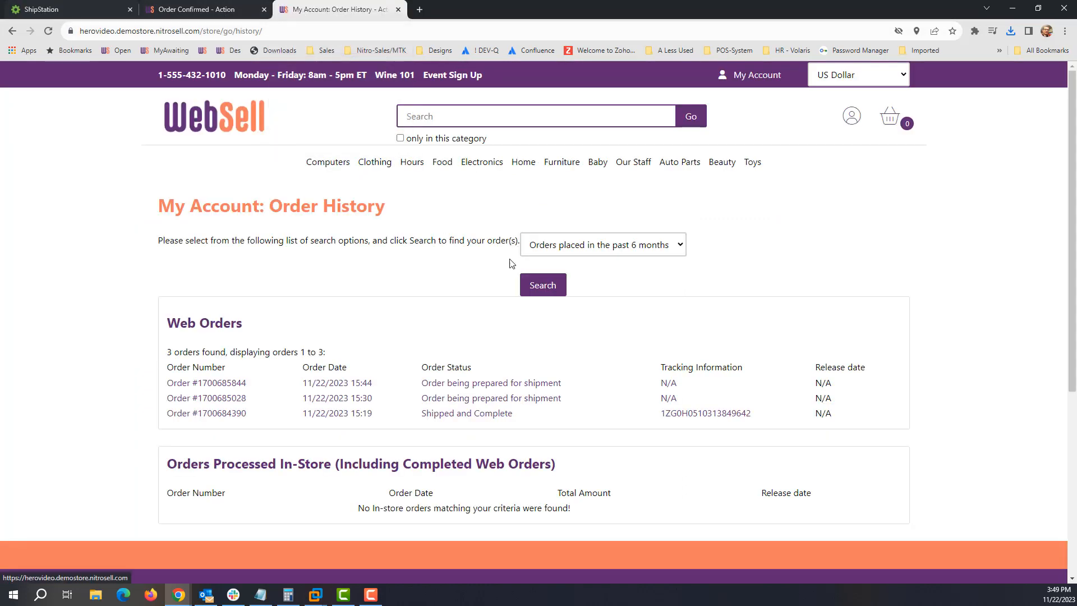
left_click(542, 286)
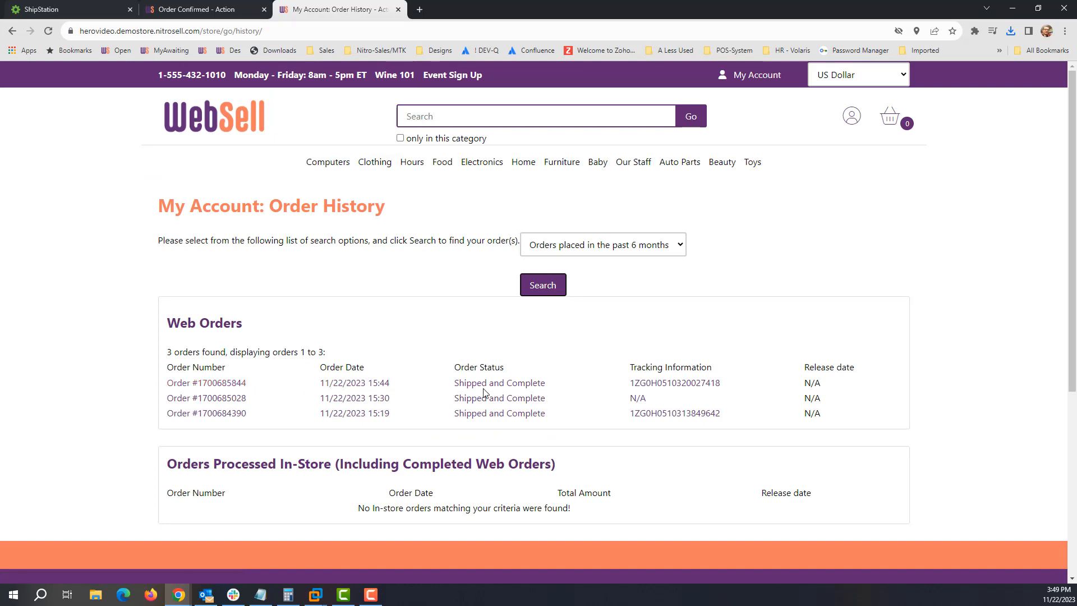
left_click(651, 384)
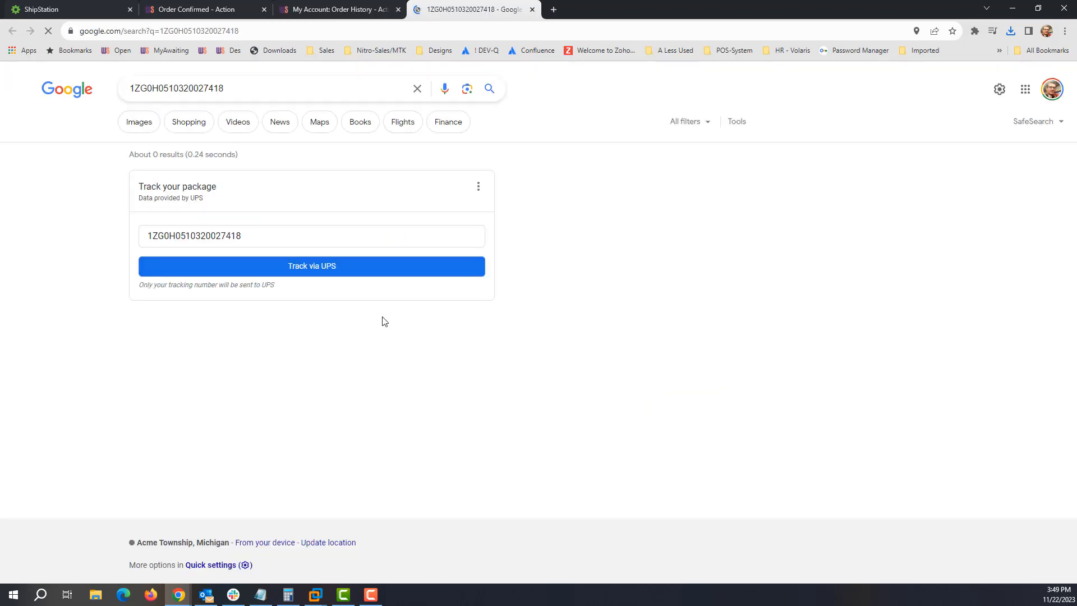
left_click(300, 266)
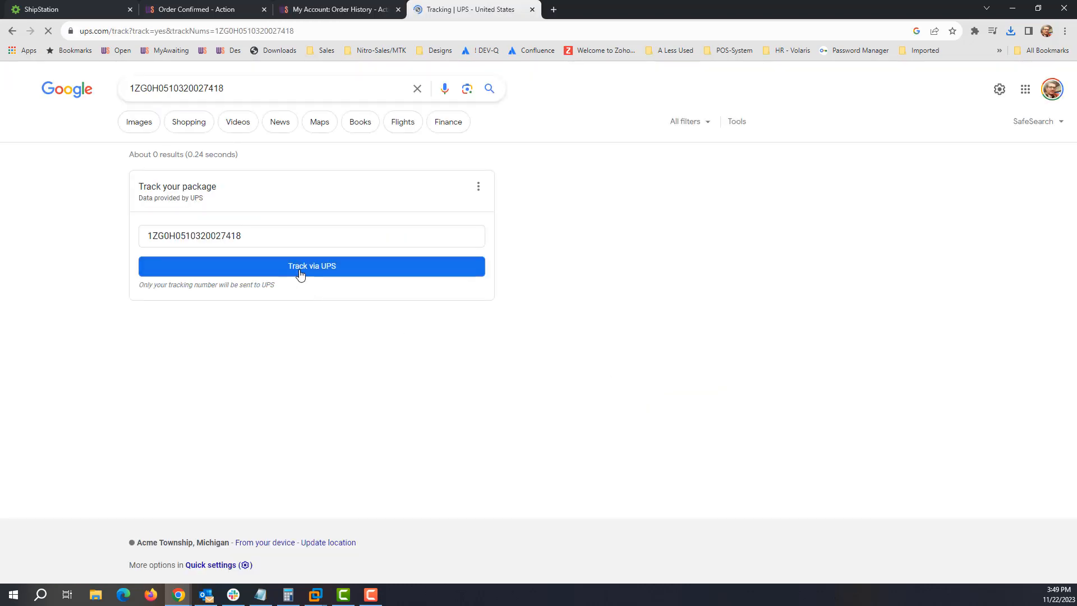